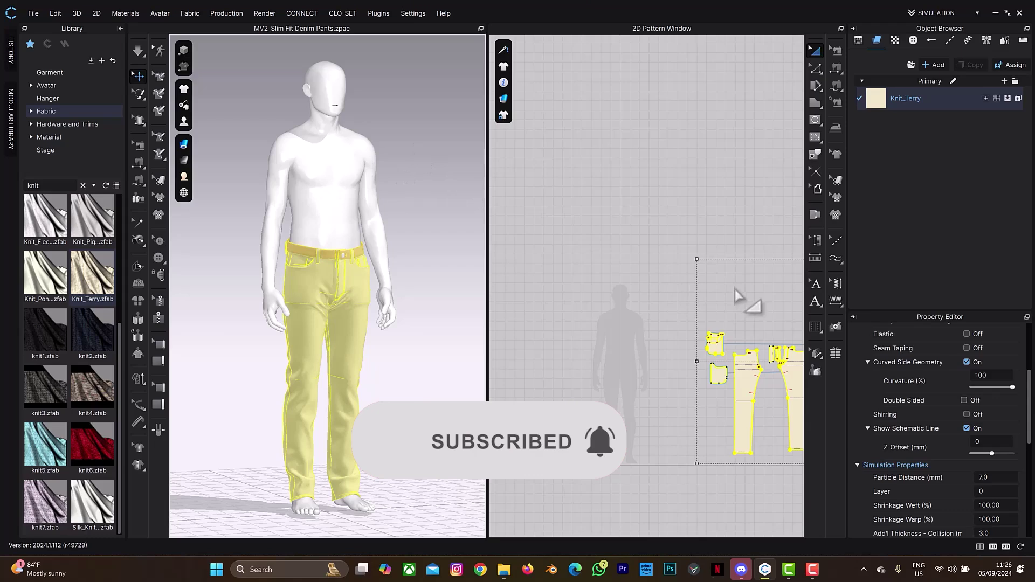
- Draw an internal crease line about 1008 mm long down the wearer's right front leg panel, from the pocket curve to the hem's midpoint
middle_click_drag(736, 290, 581, 178)
key("g")
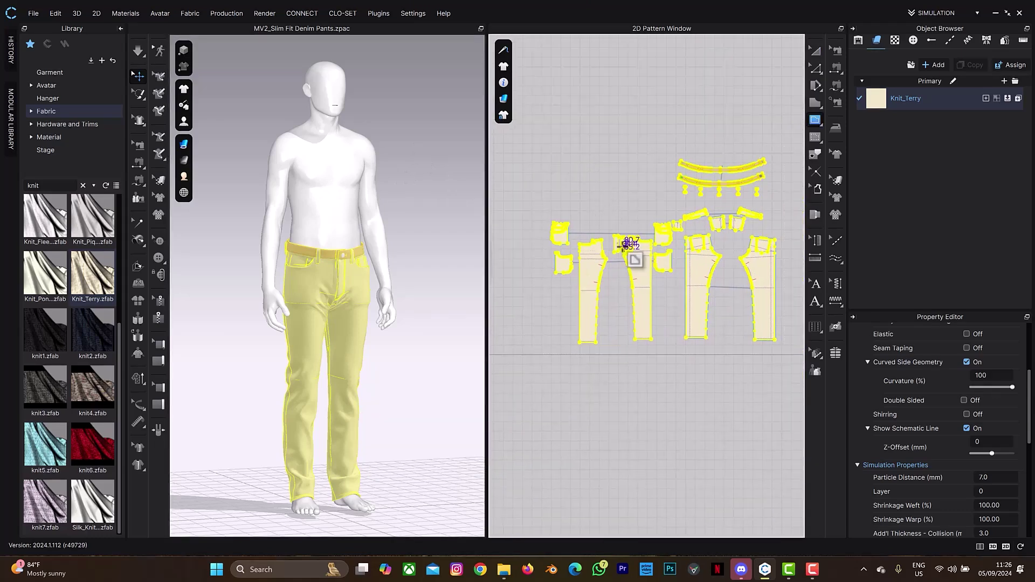
scroll(601, 240, "up", 6)
scroll(561, 240, "up", 5)
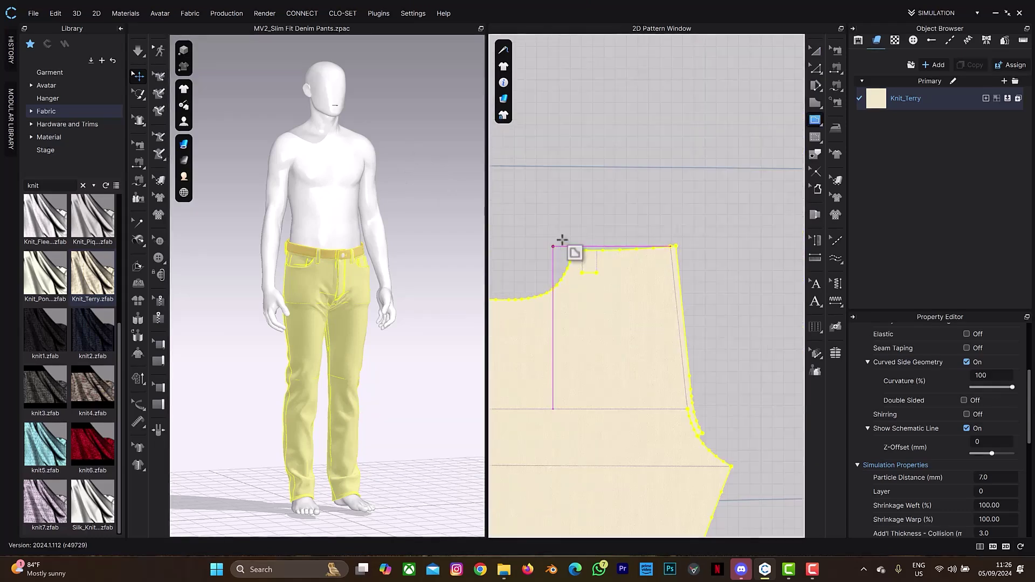
middle_click_drag(565, 298, 603, 227)
right_click_drag(604, 225, 635, 125)
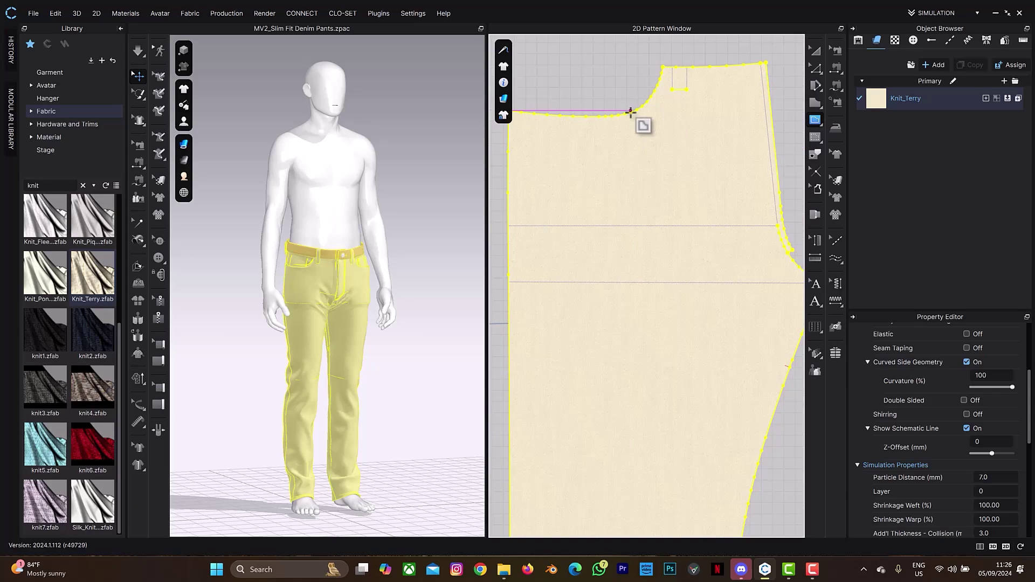
scroll(631, 113, "up", 4)
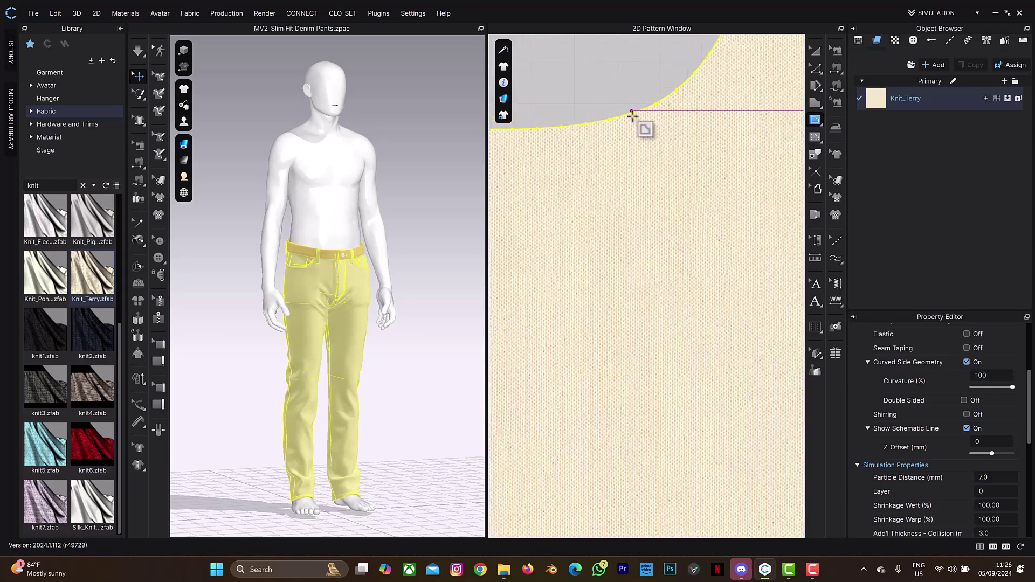
scroll(632, 115, "up", 2)
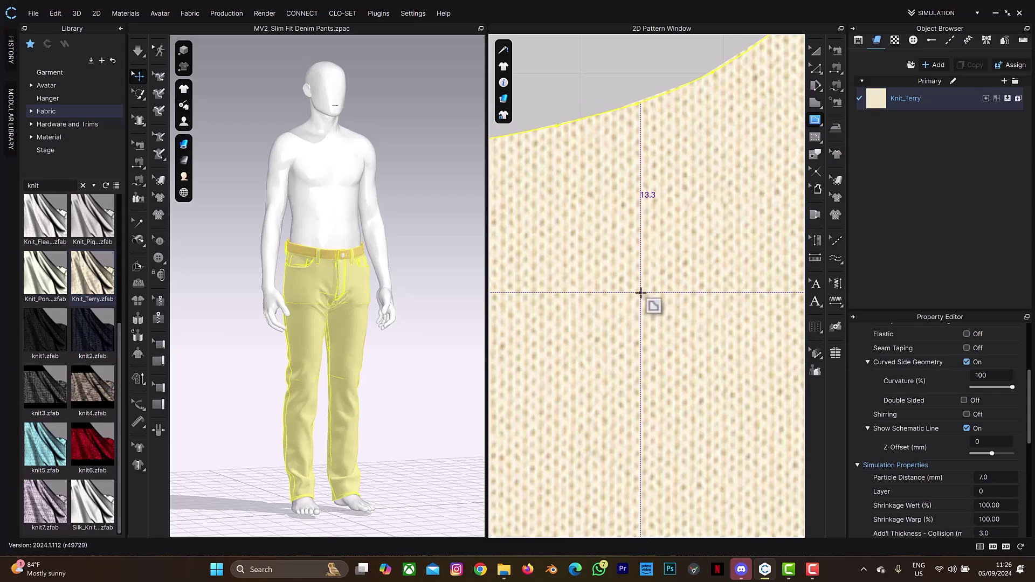
scroll(632, 478, "down", 5)
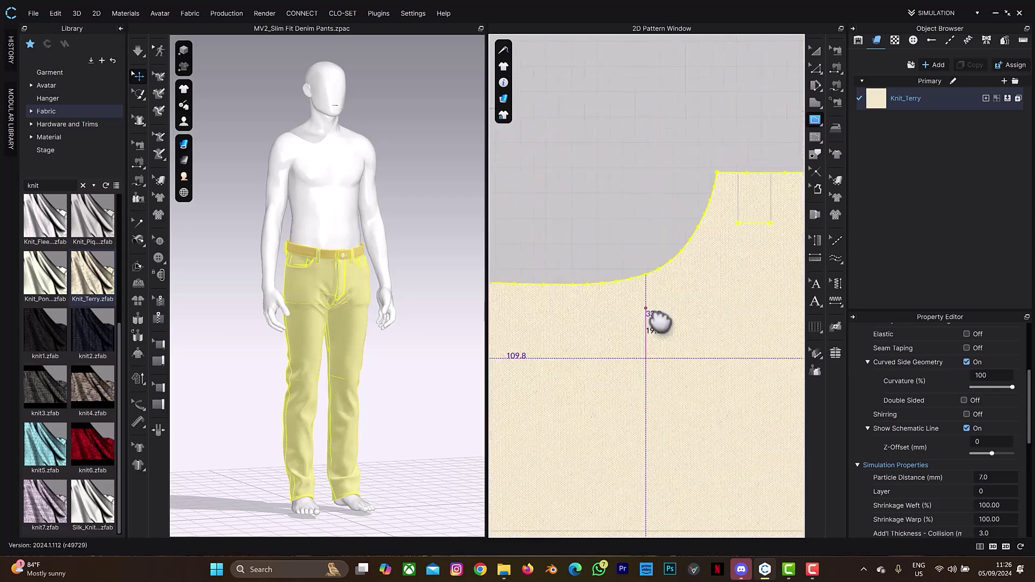
scroll(659, 322, "down", 8)
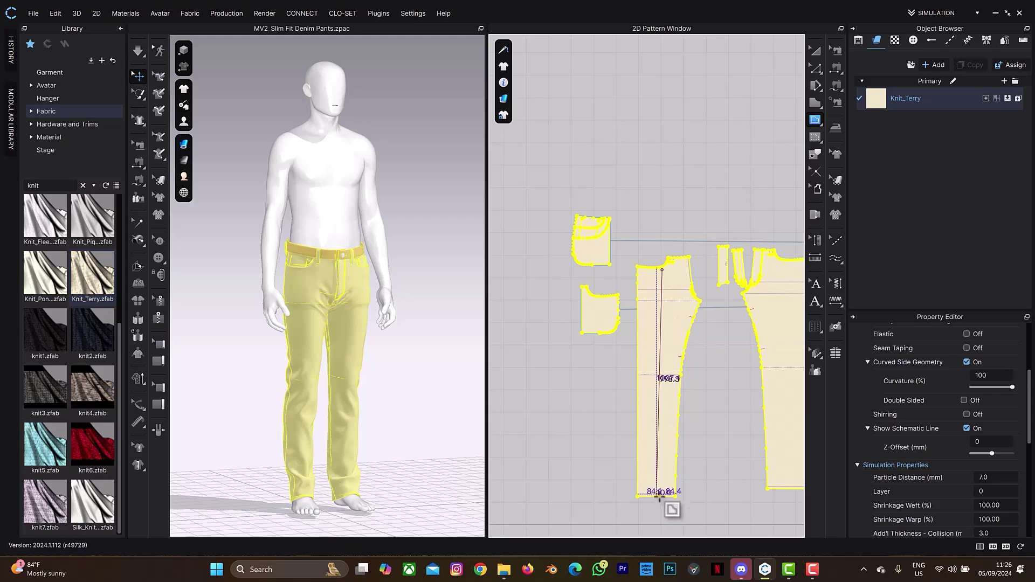
scroll(658, 494, "up", 4)
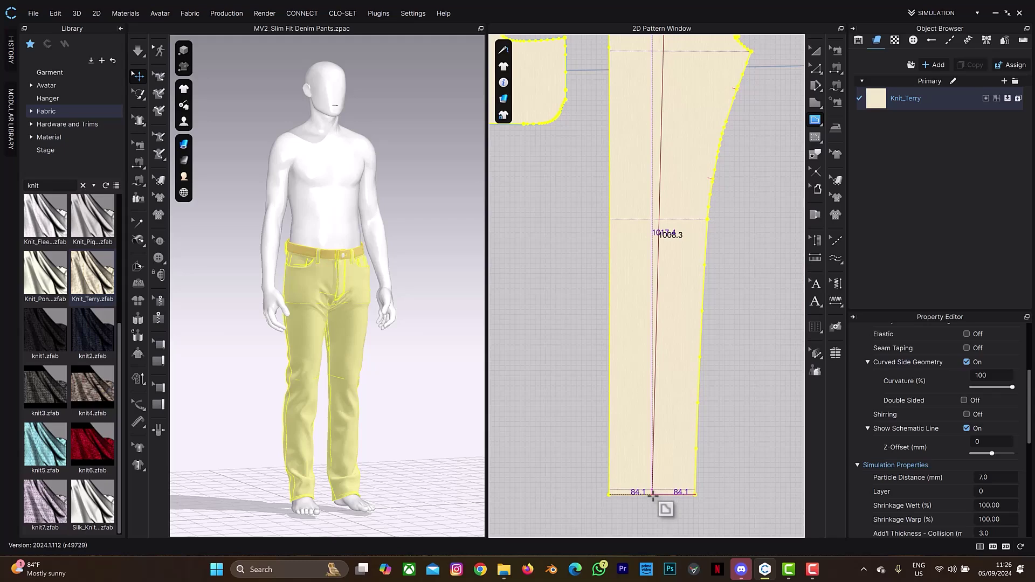
double_click(653, 495)
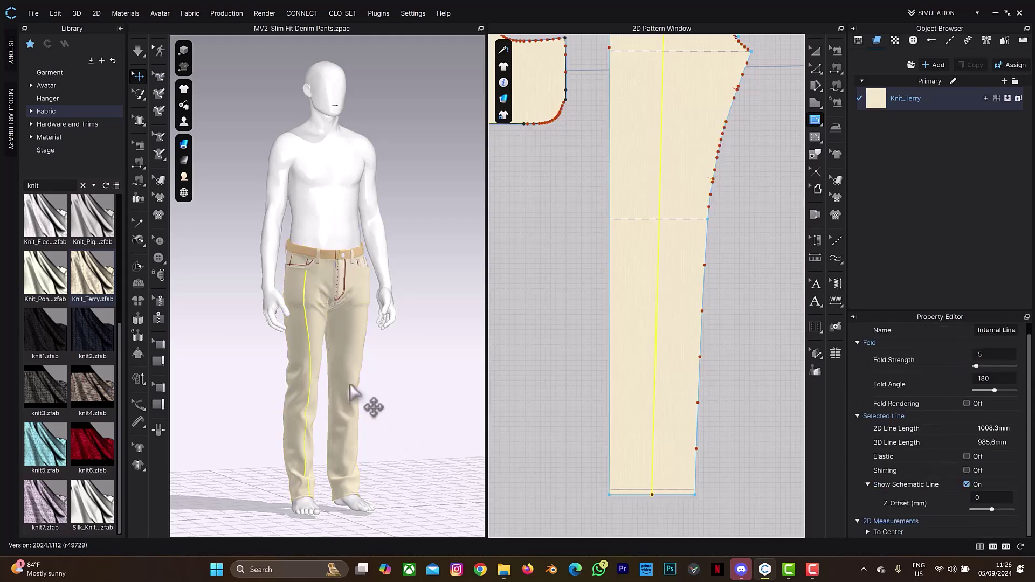
- Draw a matching internal crease line about 1018 mm long down the wearer's left front leg panel, from the pocket curve to the hem's midpoint
scroll(647, 291, "down", 5)
right_click_drag(693, 282, 612, 335)
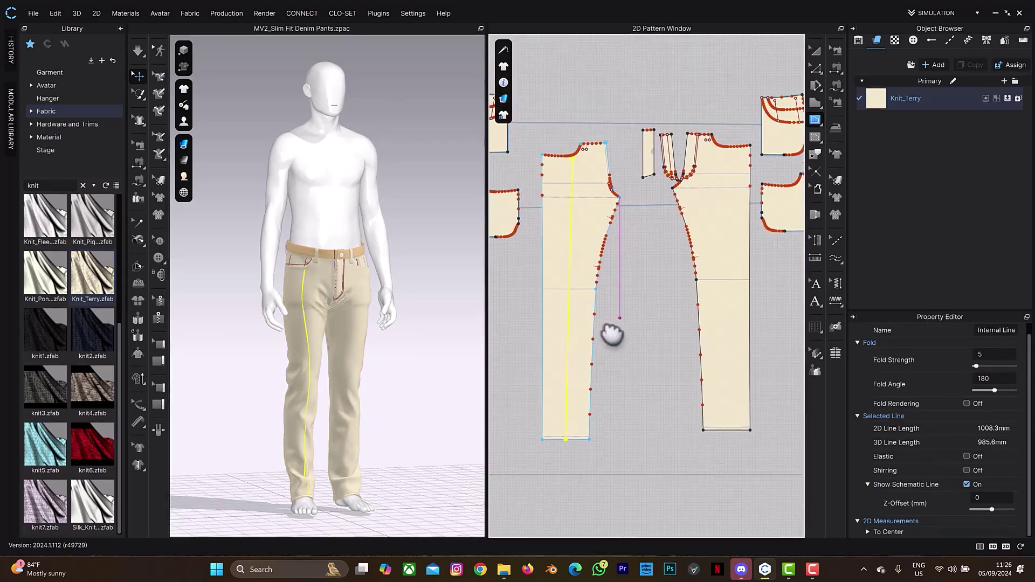
middle_click_drag(612, 335, 548, 343)
scroll(674, 206, "up", 3)
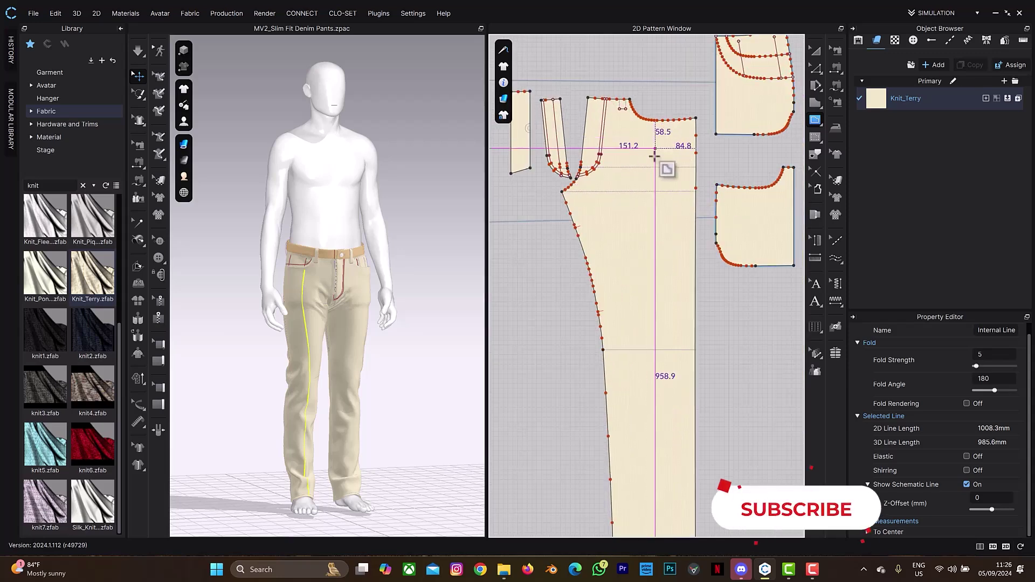
scroll(647, 165, "down", 3)
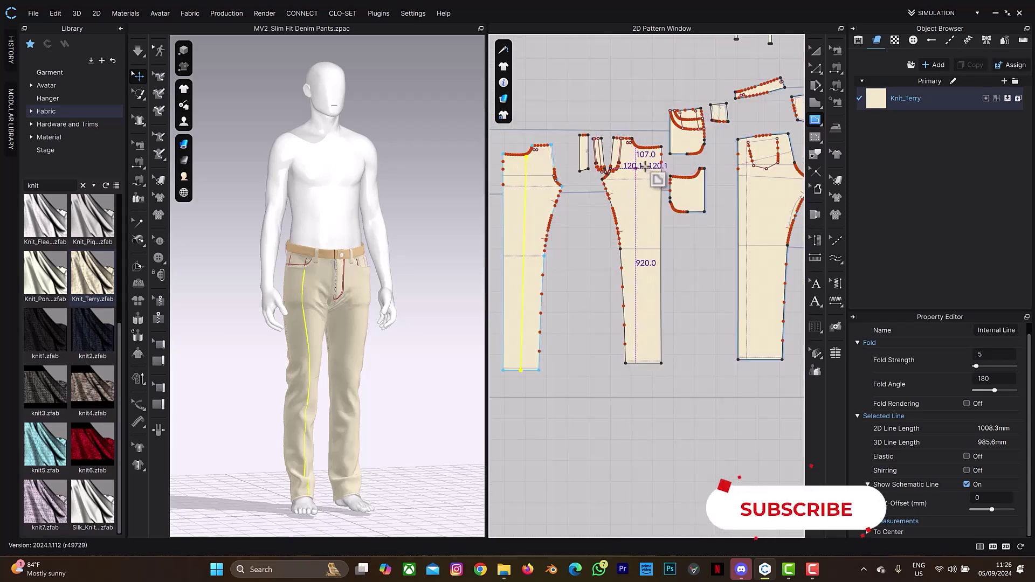
scroll(644, 162, "up", 3)
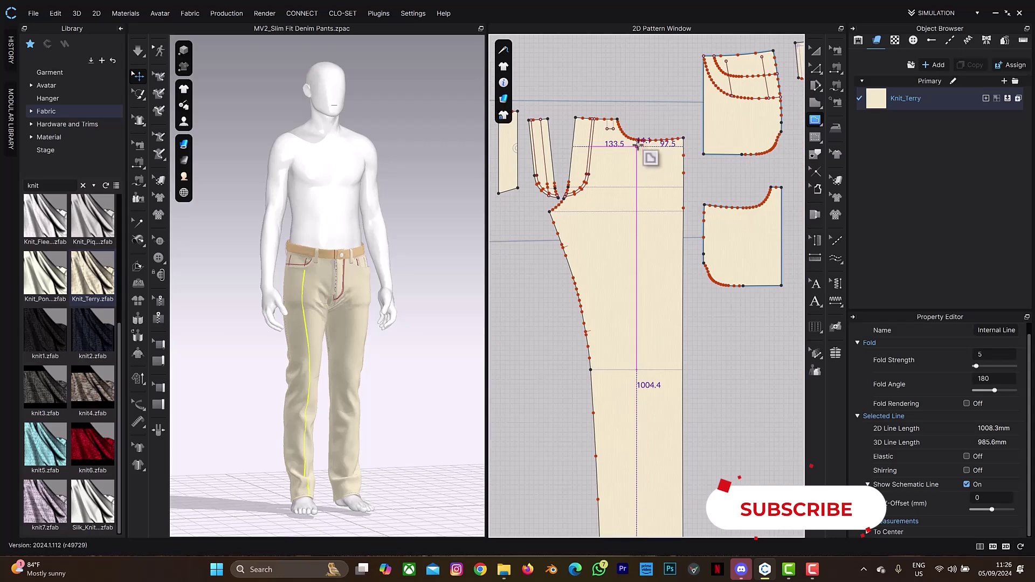
scroll(639, 143, "up", 2)
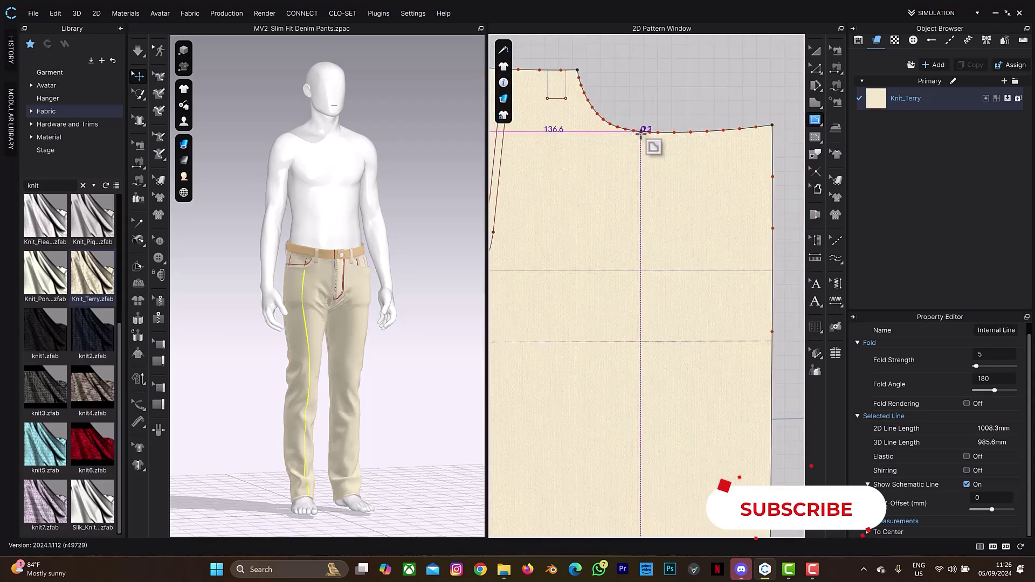
left_click(640, 133)
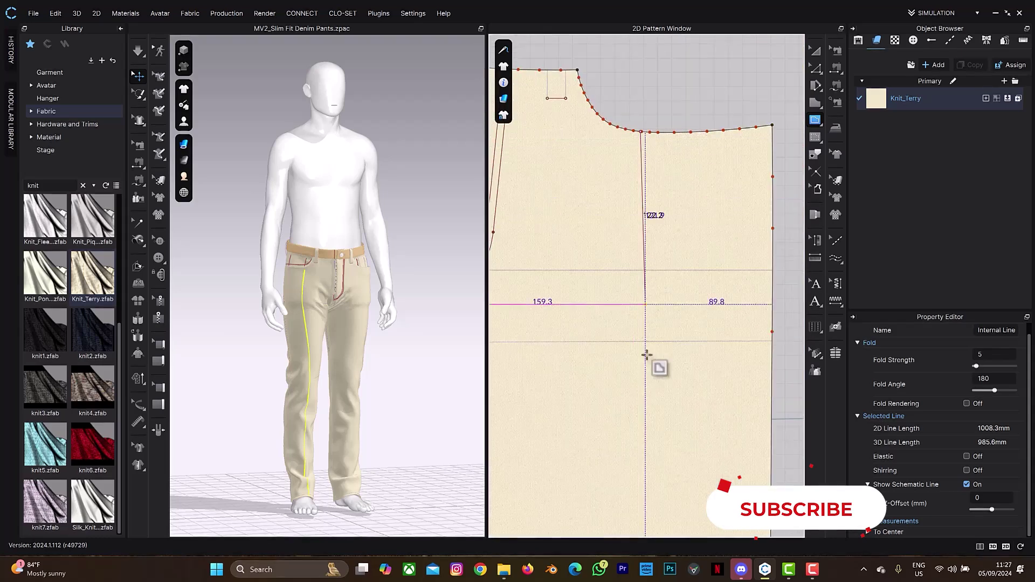
middle_click_drag(663, 446, 692, 81)
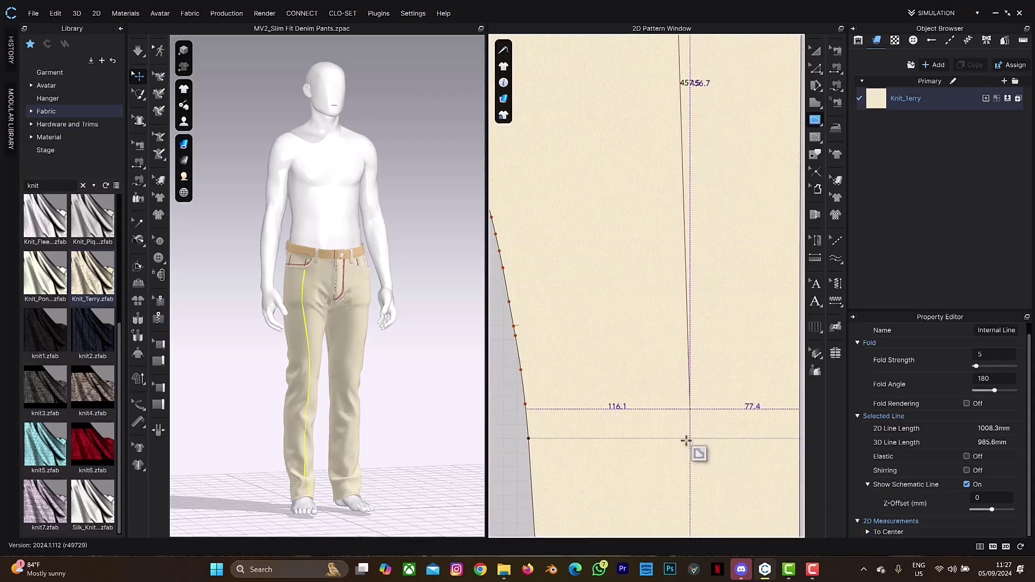
scroll(684, 477, "down", 3)
scroll(683, 476, "down", 2)
middle_click_drag(684, 476, 707, 232)
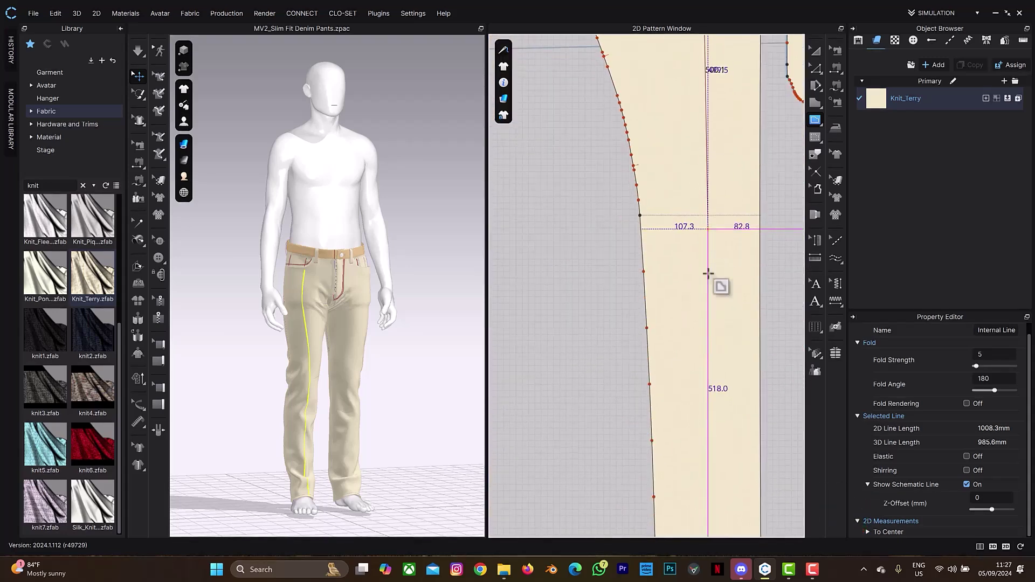
middle_click_drag(710, 486, 729, 209)
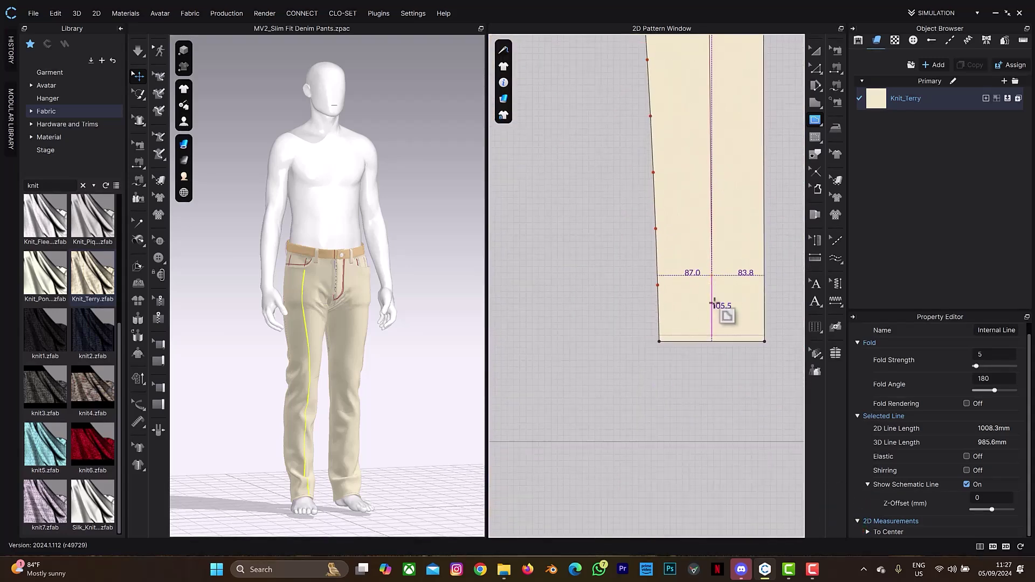
left_click(713, 341)
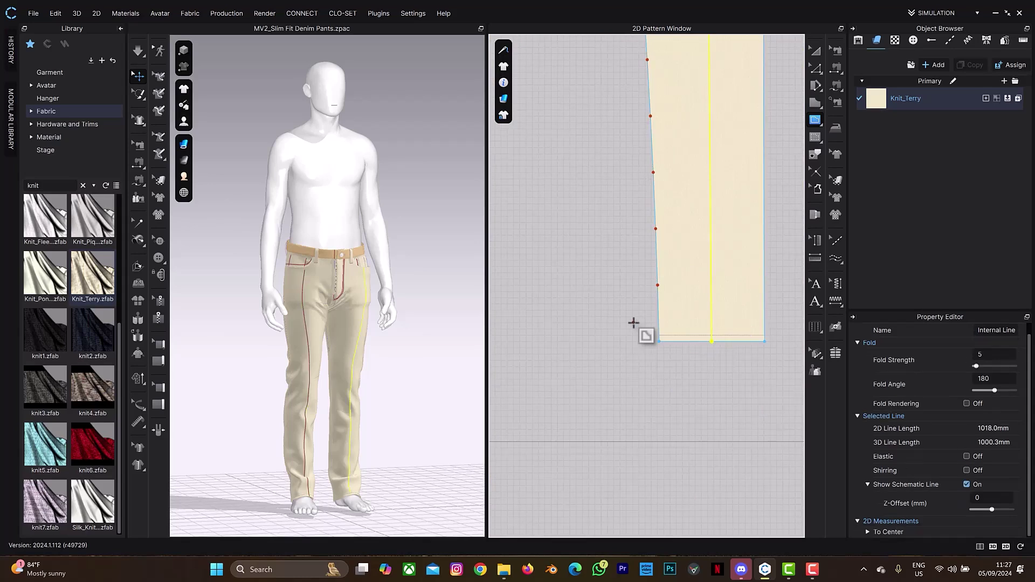
- Select both front crease lines, set their fold angle to 0 and turn on fold rendering
right_click_drag(339, 372, 370, 329)
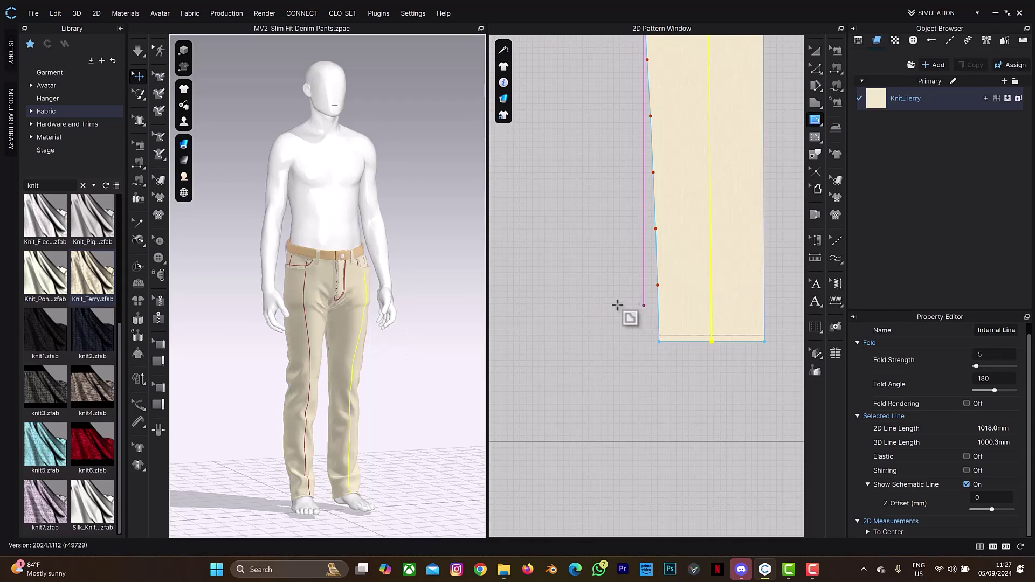
key("z")
scroll(610, 305, "down", 5)
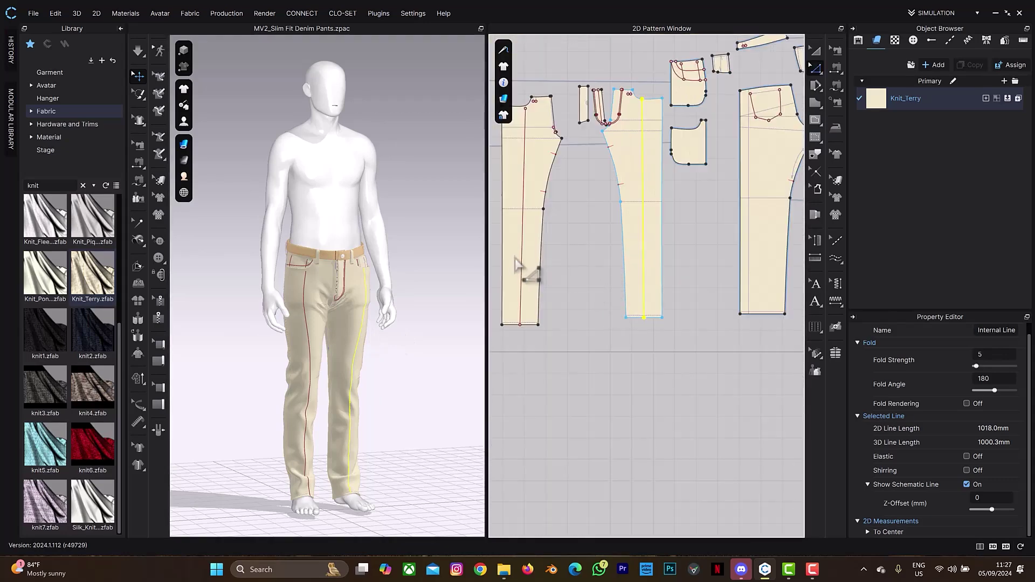
scroll(542, 259, "up", 4)
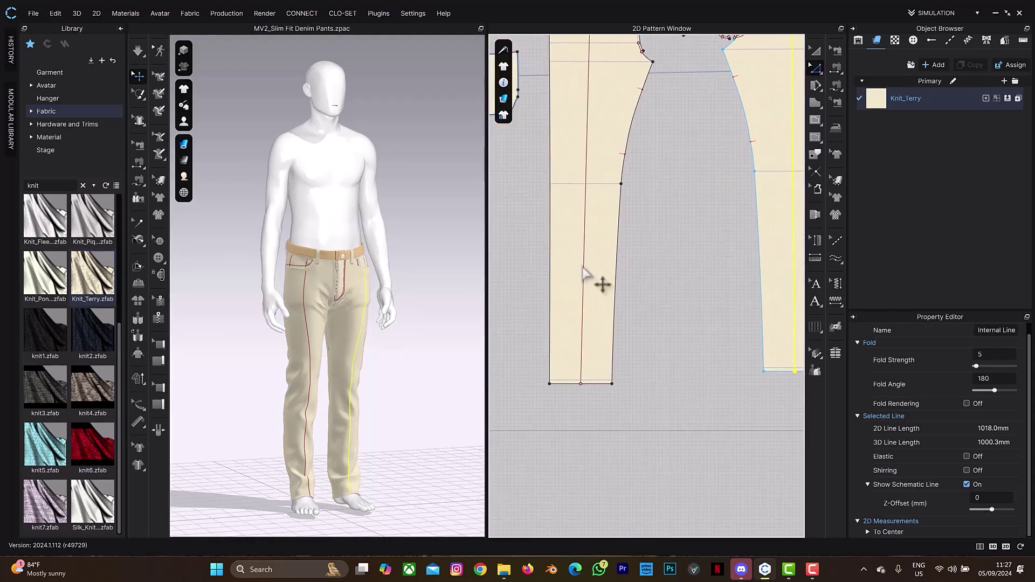
left_click(583, 270, "shift")
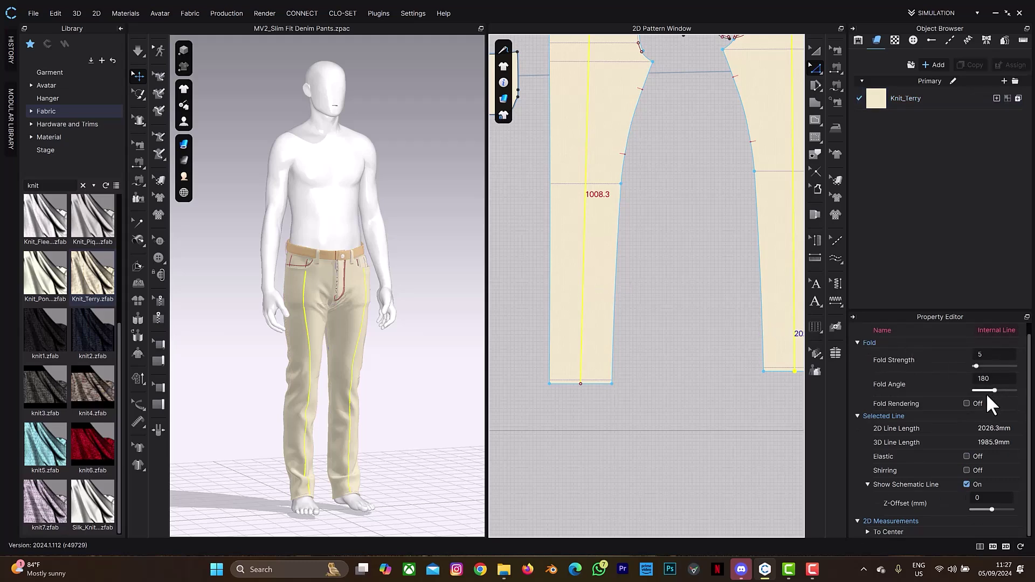
left_click(966, 403)
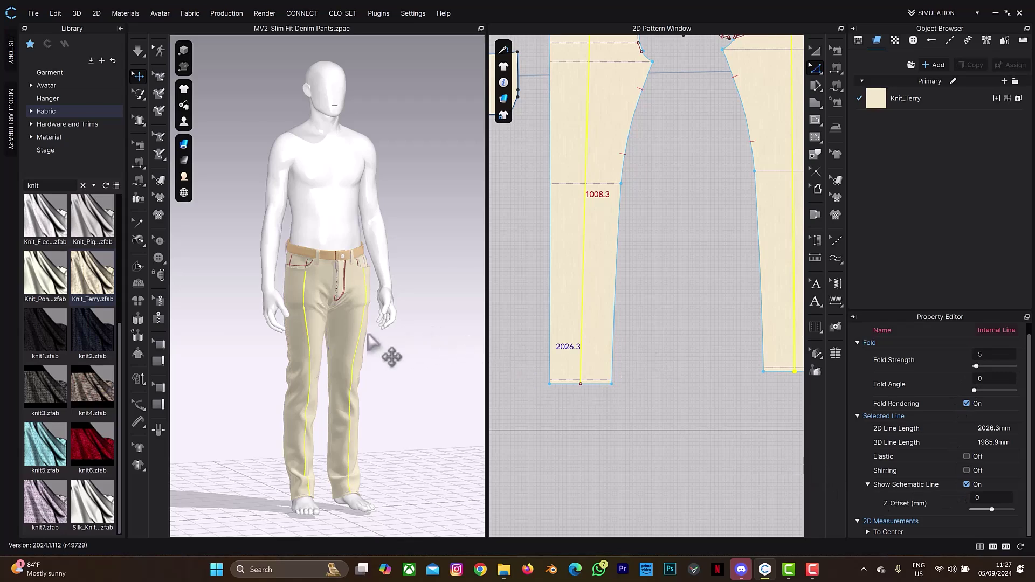
- Simulate the pants to form the front creases and inspect both legs up close
mouse_move(380, 340)
right_mouse_down()
mouse_move(378, 308)
mouse_move(390, 330)
right_mouse_up()
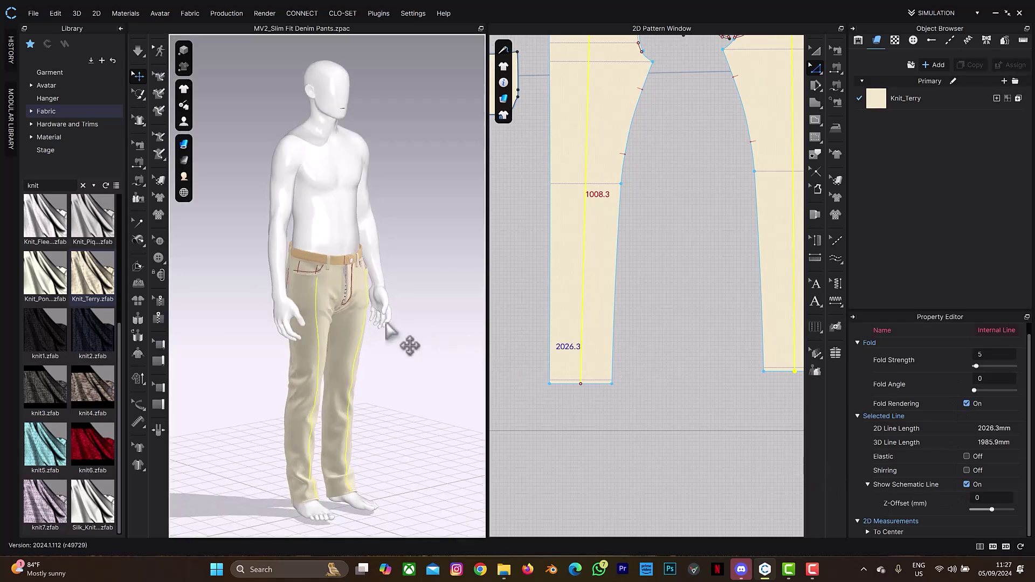
key("space")
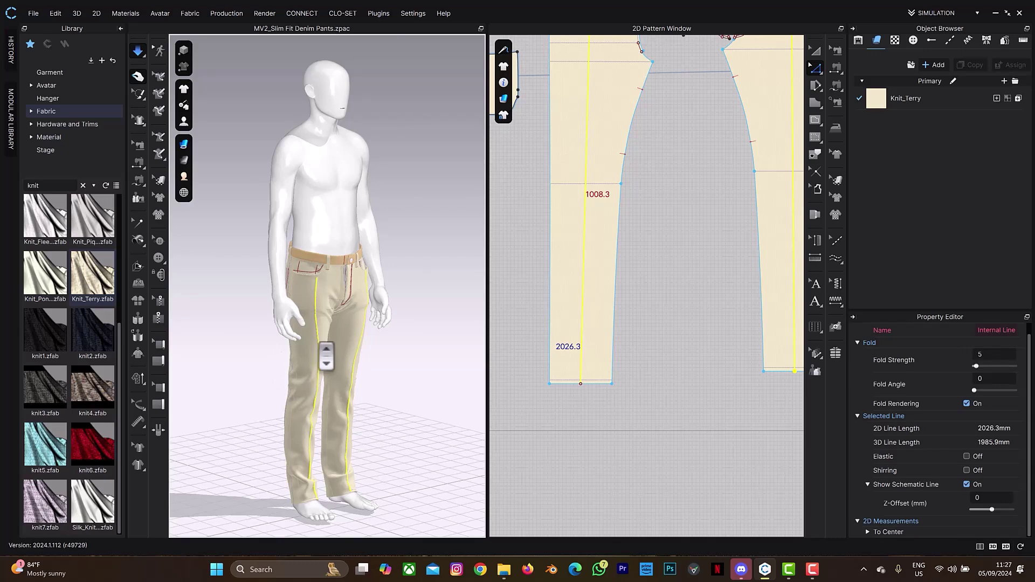
scroll(328, 369, "up", 3)
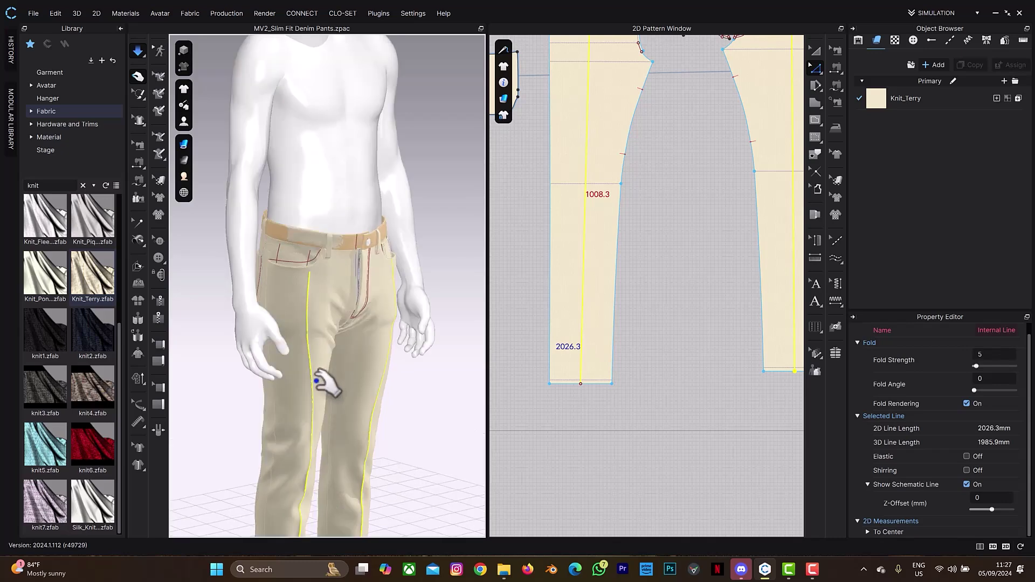
scroll(323, 383, "up", 2)
scroll(325, 386, "up", 2)
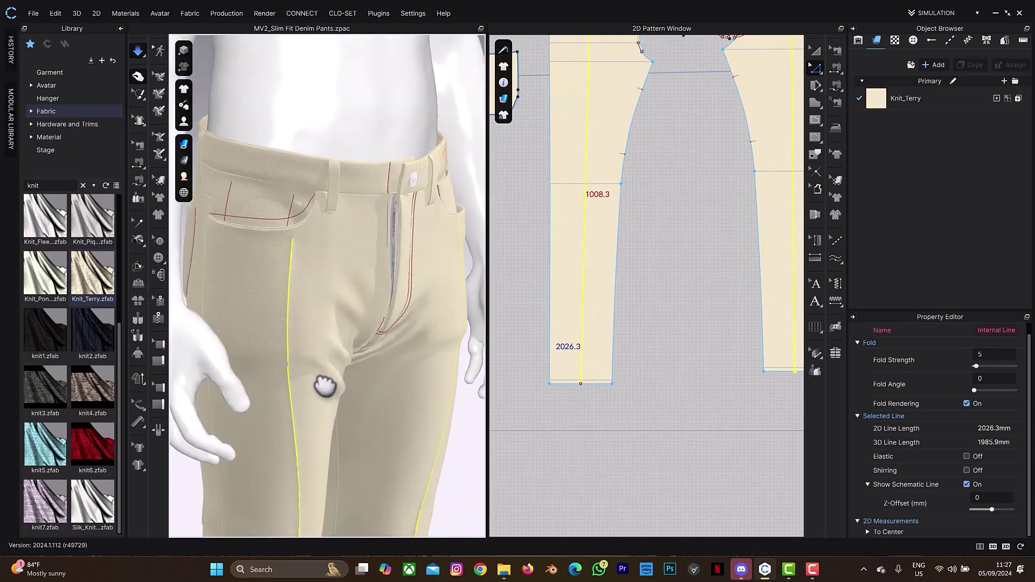
middle_click_drag(325, 386, 397, 70)
right_click_drag(383, 211, 388, 201)
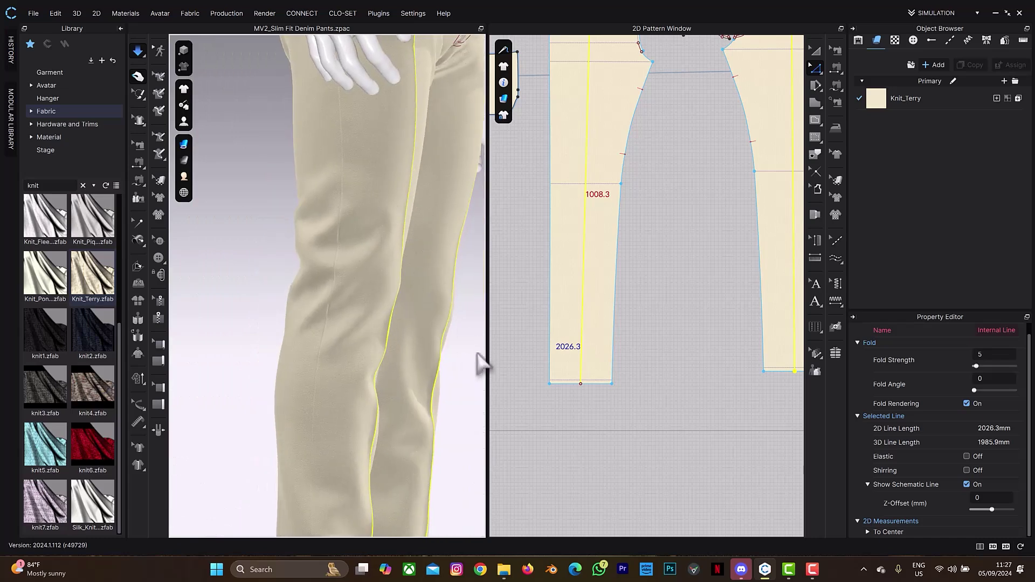
middle_click_drag(478, 358, 461, 258)
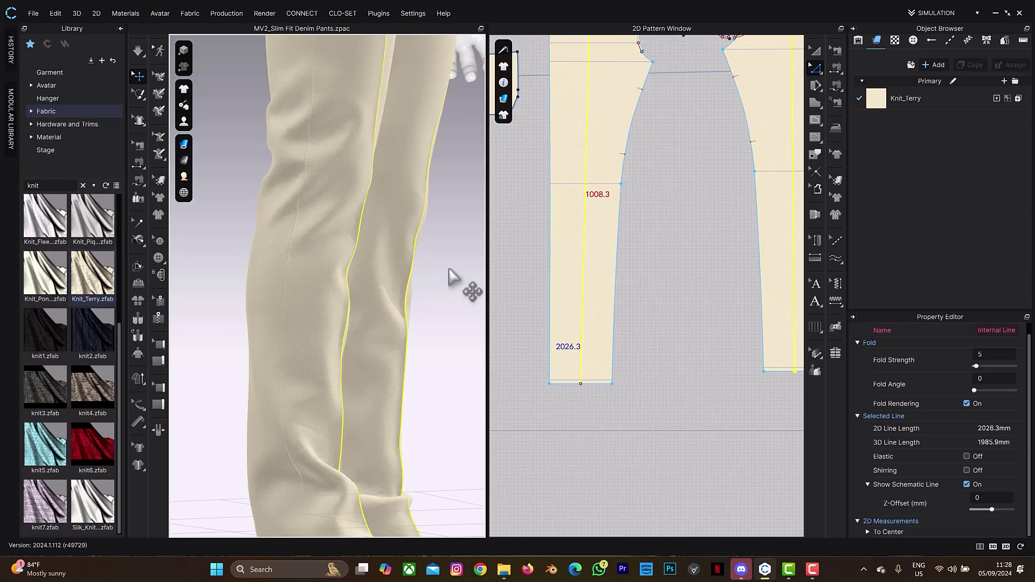
- Open the render view and set the render image height to 1920 pixels
left_click(261, 13)
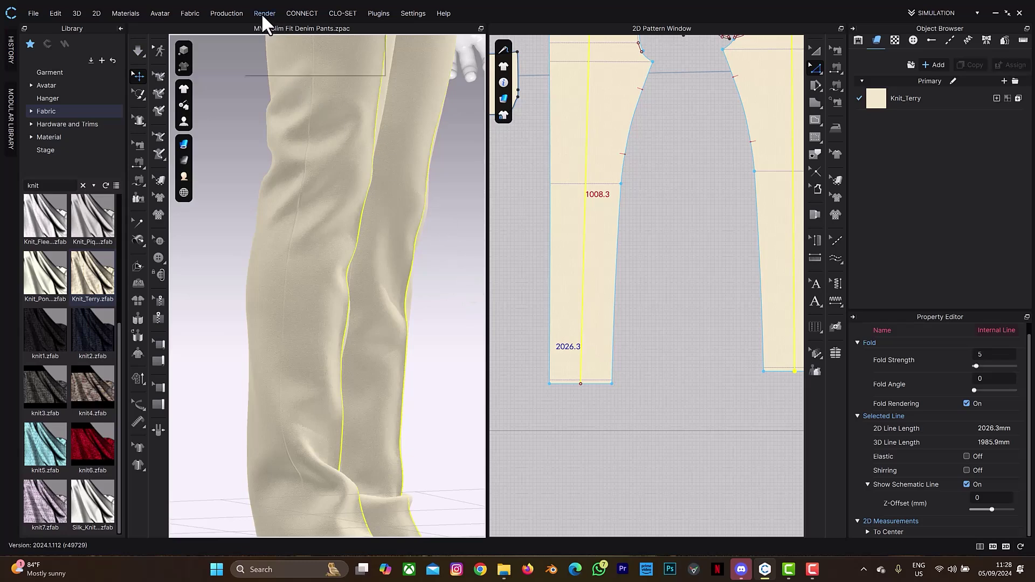
left_click(270, 37)
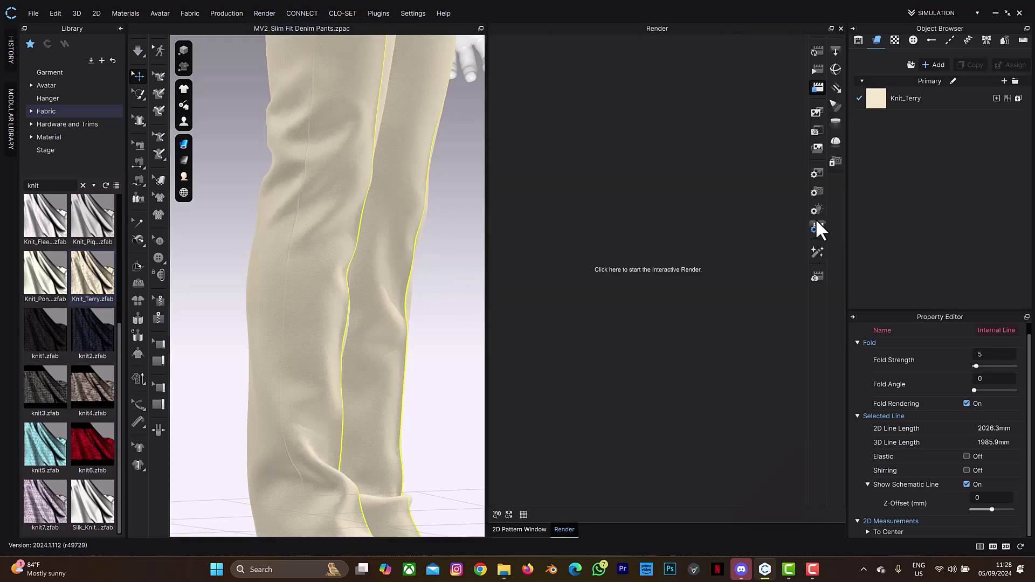
left_click(817, 172)
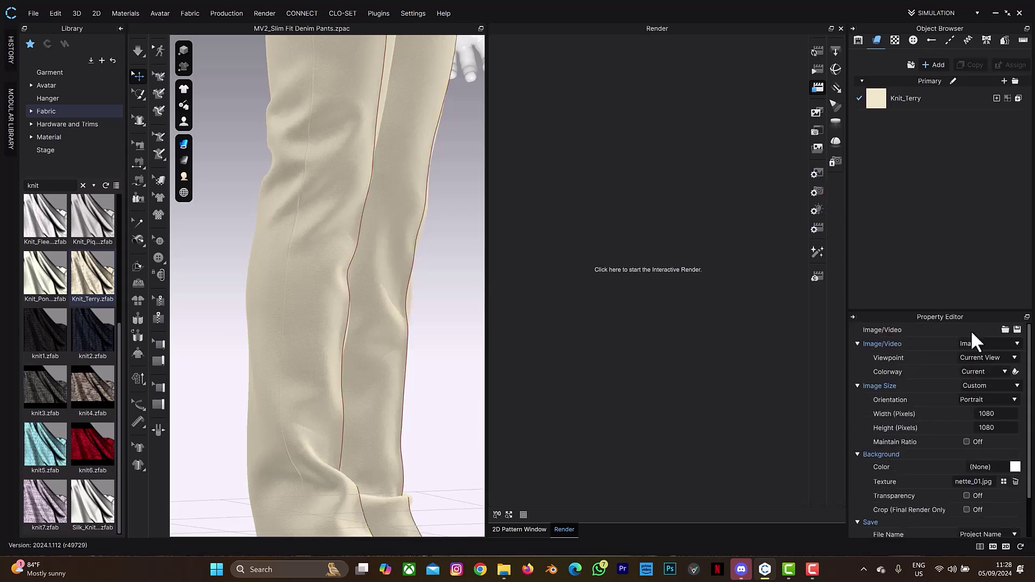
left_click(997, 428)
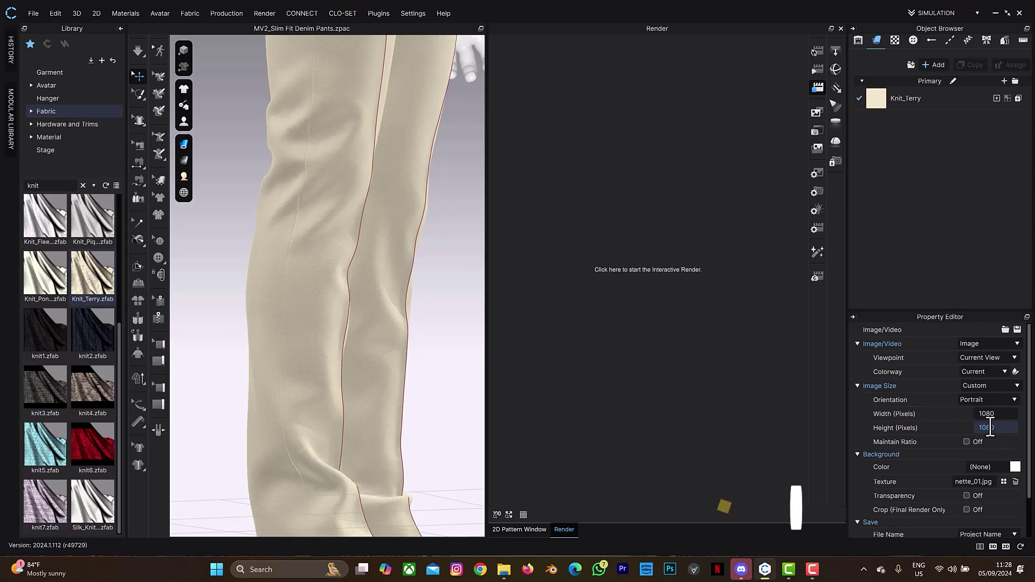
type("1")
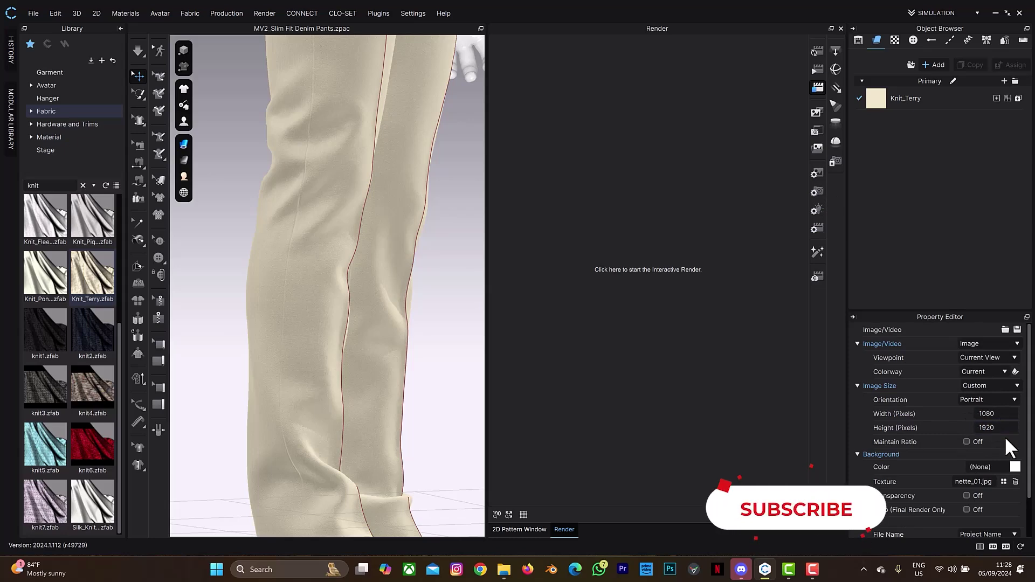
- Frame the full pants from the front and start the interactive render
scroll(310, 306, "down", 5)
right_click_drag(334, 296, 383, 271)
middle_click_drag(383, 270, 365, 396)
right_click_drag(366, 396, 388, 351)
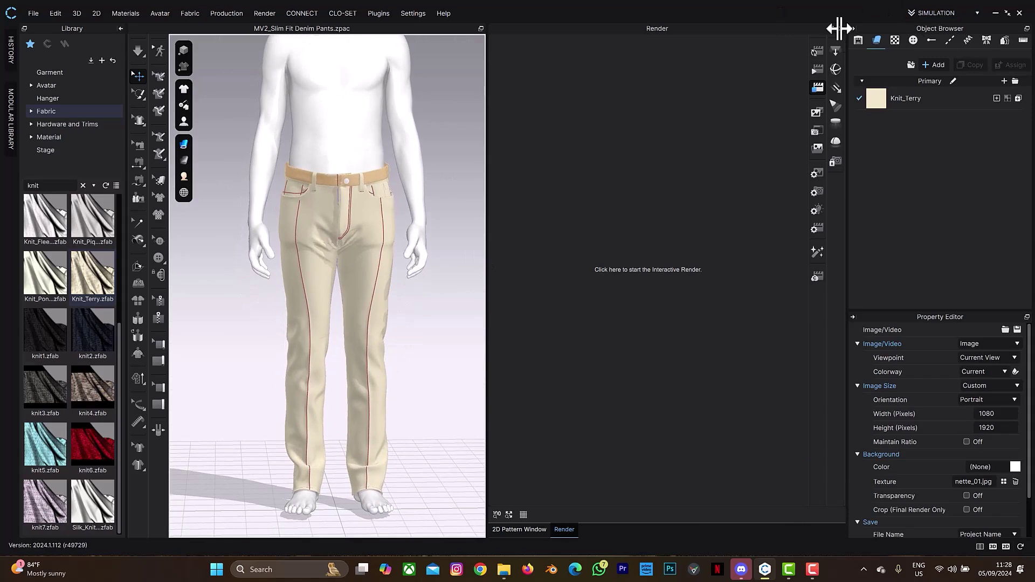
left_click(819, 55)
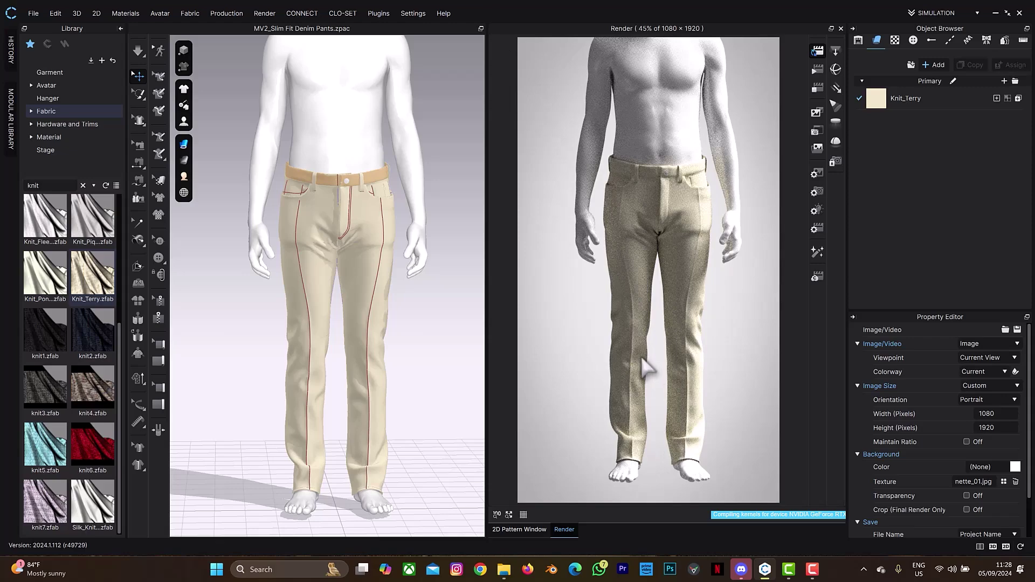
right_click_drag(642, 358, 696, 463)
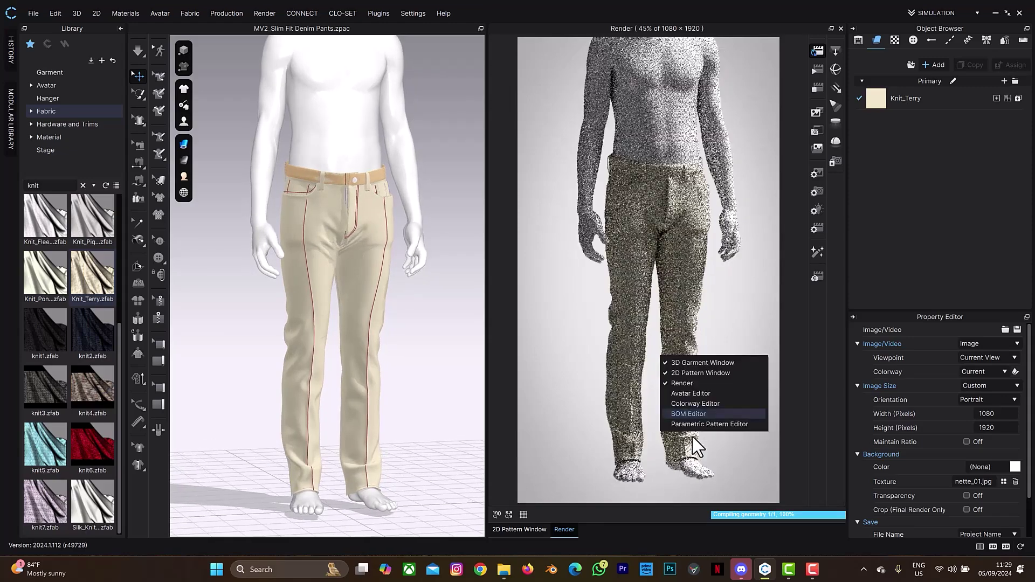
left_click(702, 470)
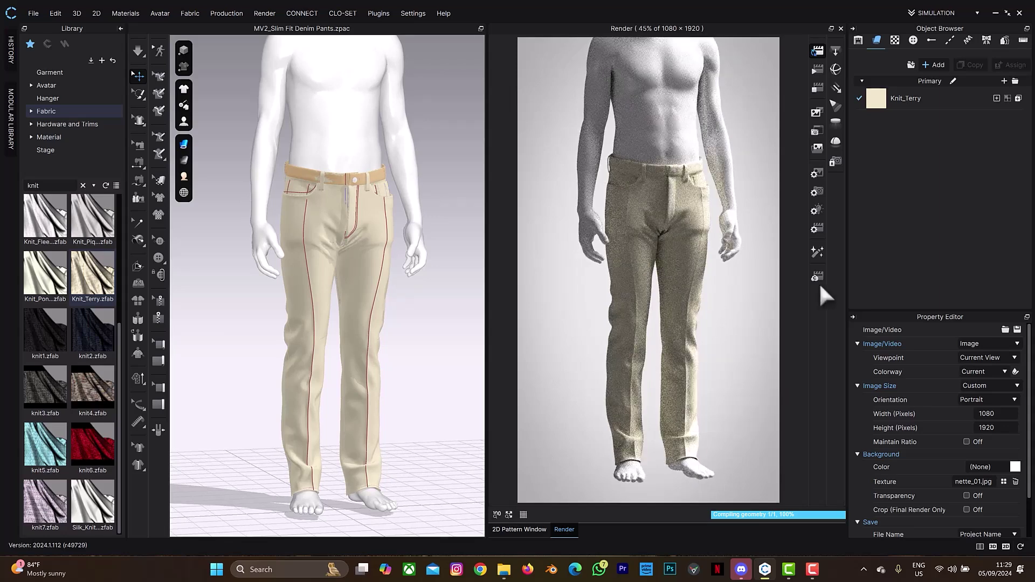
- Open the render's light properties
left_click(816, 211)
scroll(502, 221, "up", 2)
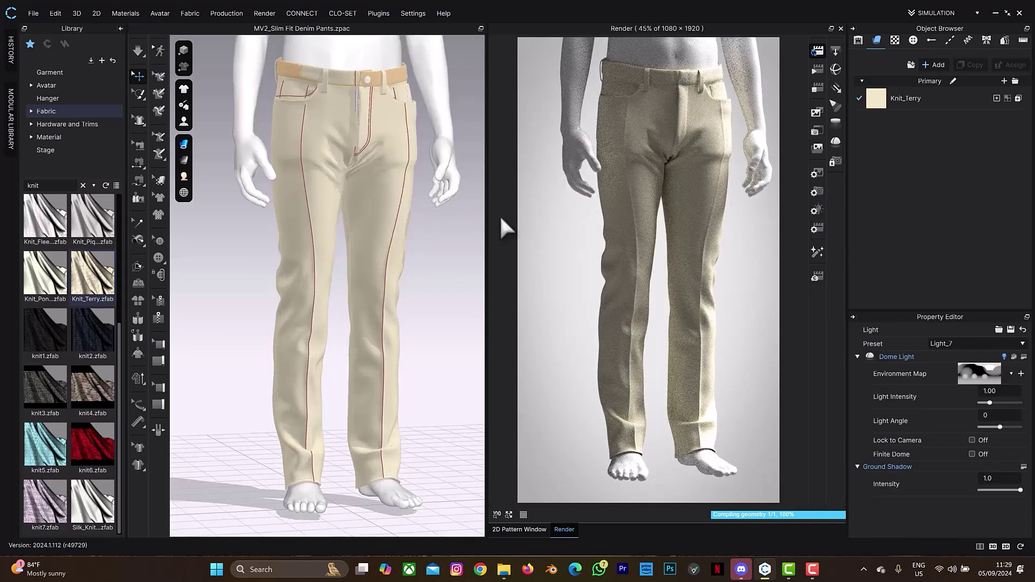